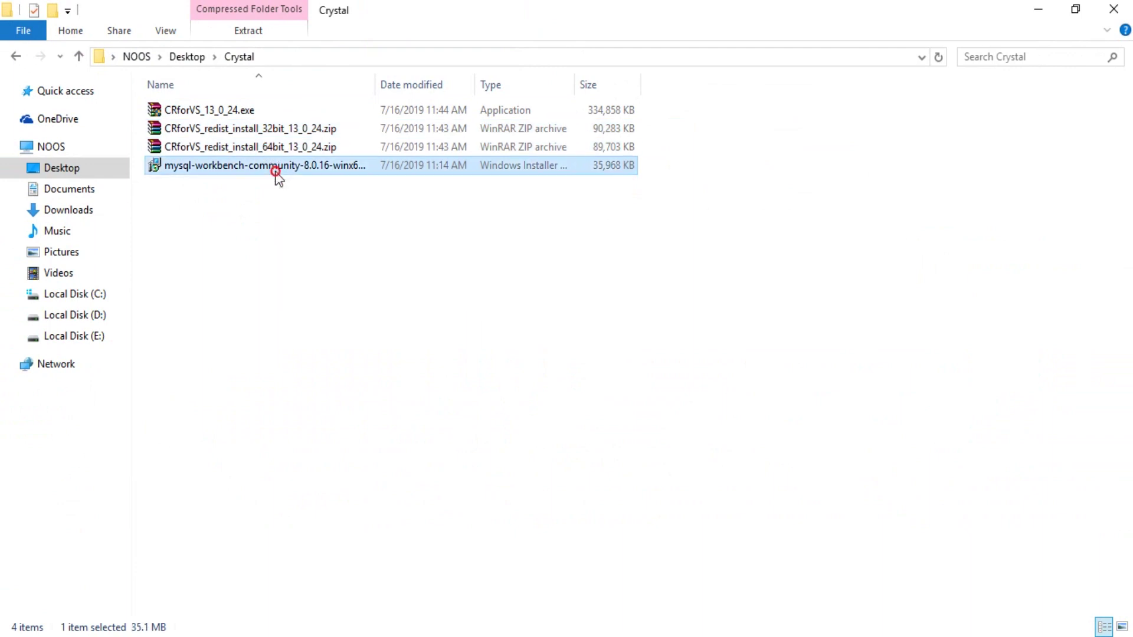
# Step: Look over the Crystal Reports redistributable archives and the MySQL Workbench installer in the Crystal folder
pyautogui.click(274, 131)
pyautogui.click(280, 148)
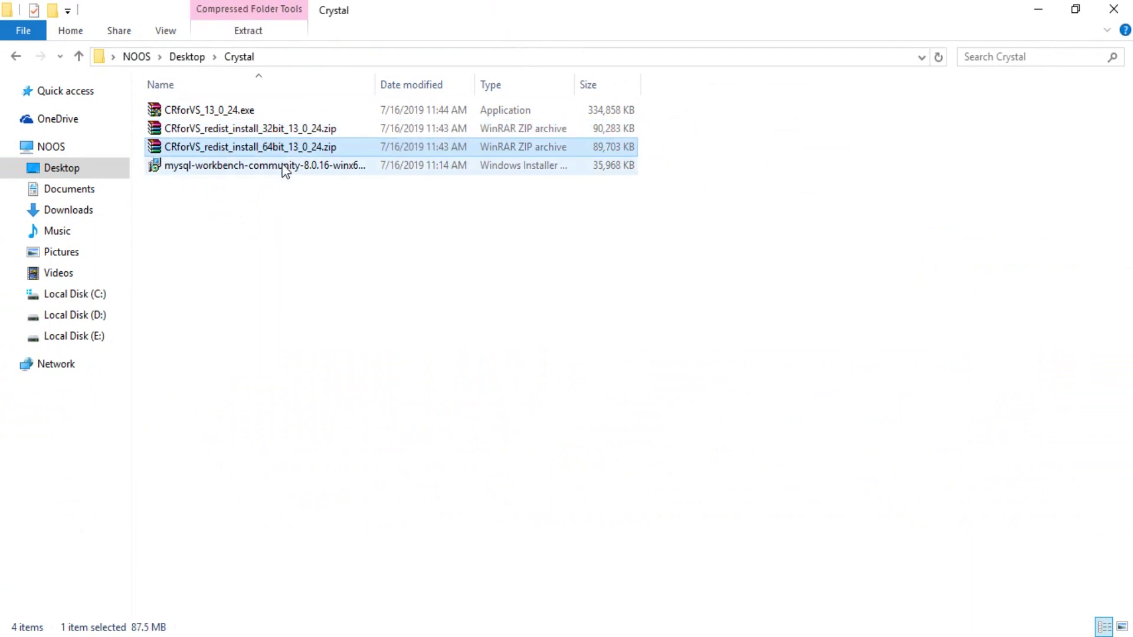
pyautogui.click(284, 166)
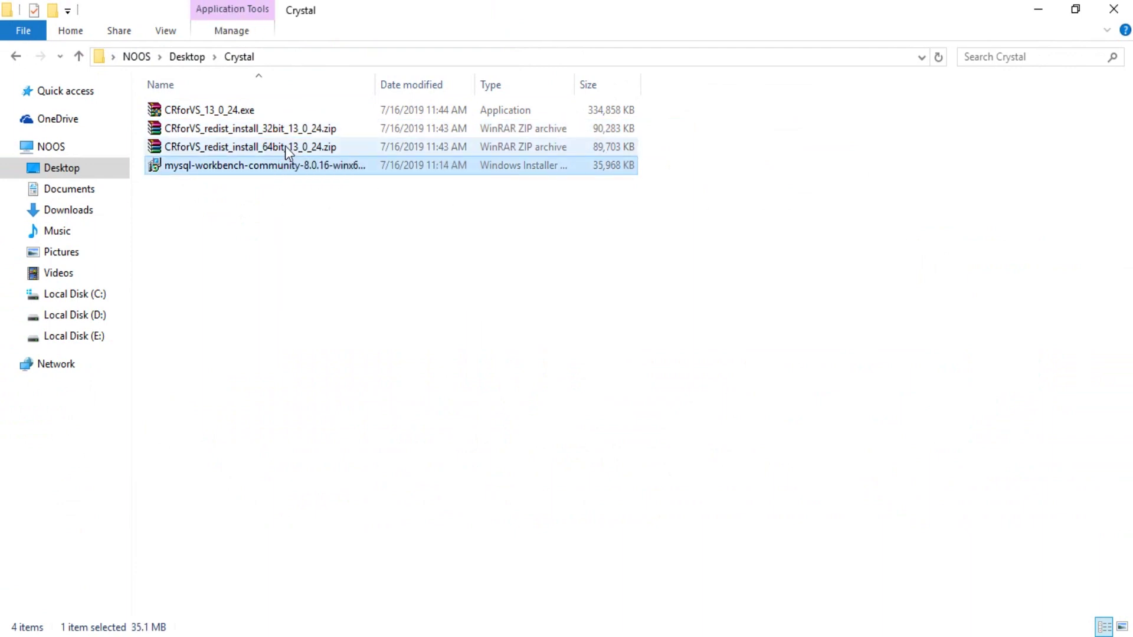
pyautogui.click(285, 147)
pyautogui.click(292, 130)
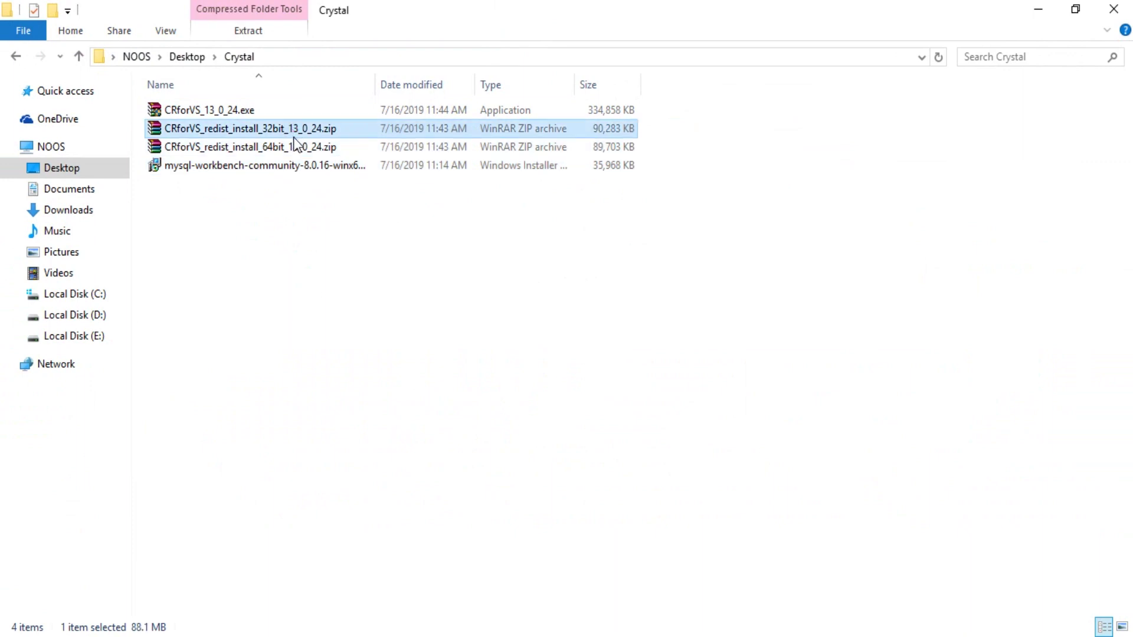
pyautogui.click(296, 146)
pyautogui.click(298, 174)
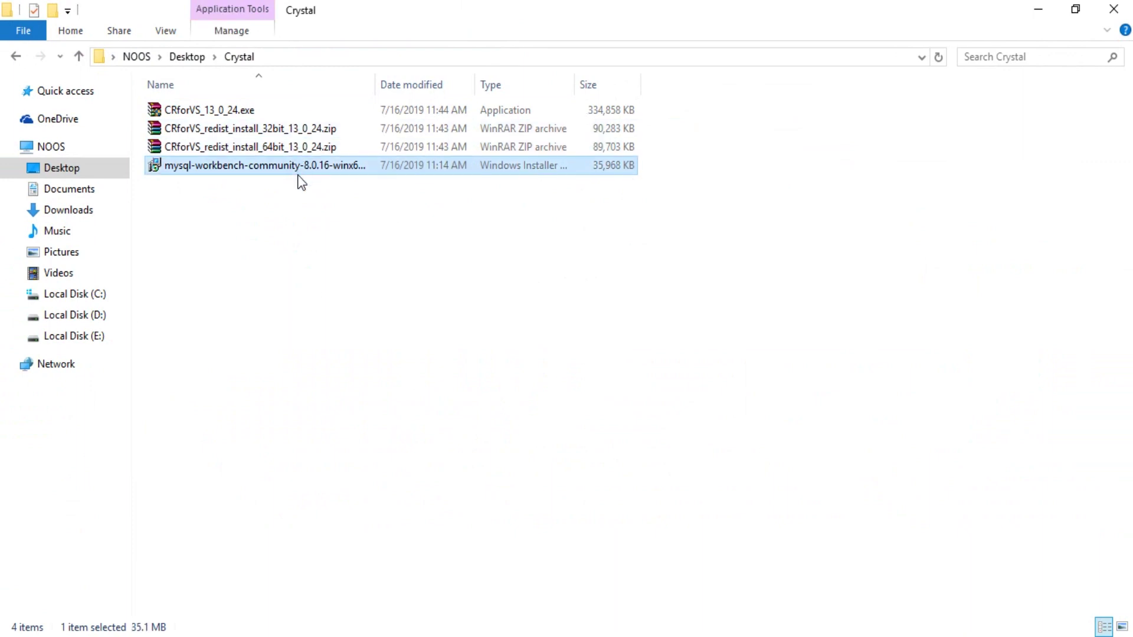
# Step: Run the CRforVS_13_0_24.exe installer and continue with English as the setup language
pyautogui.click(221, 113)
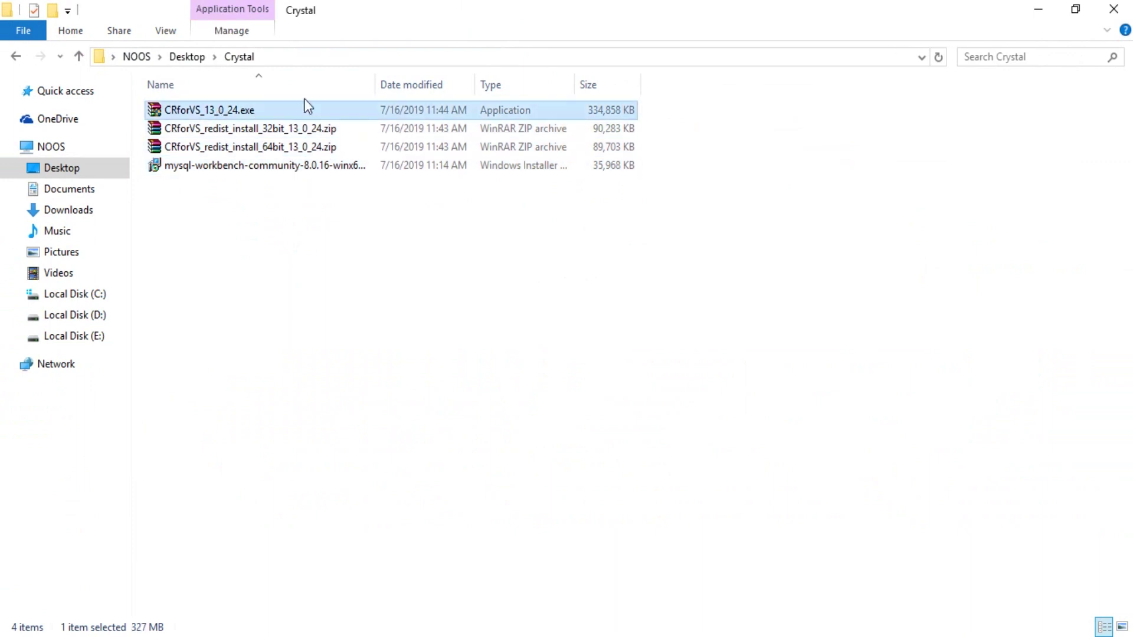
pyautogui.doubleClick(264, 113)
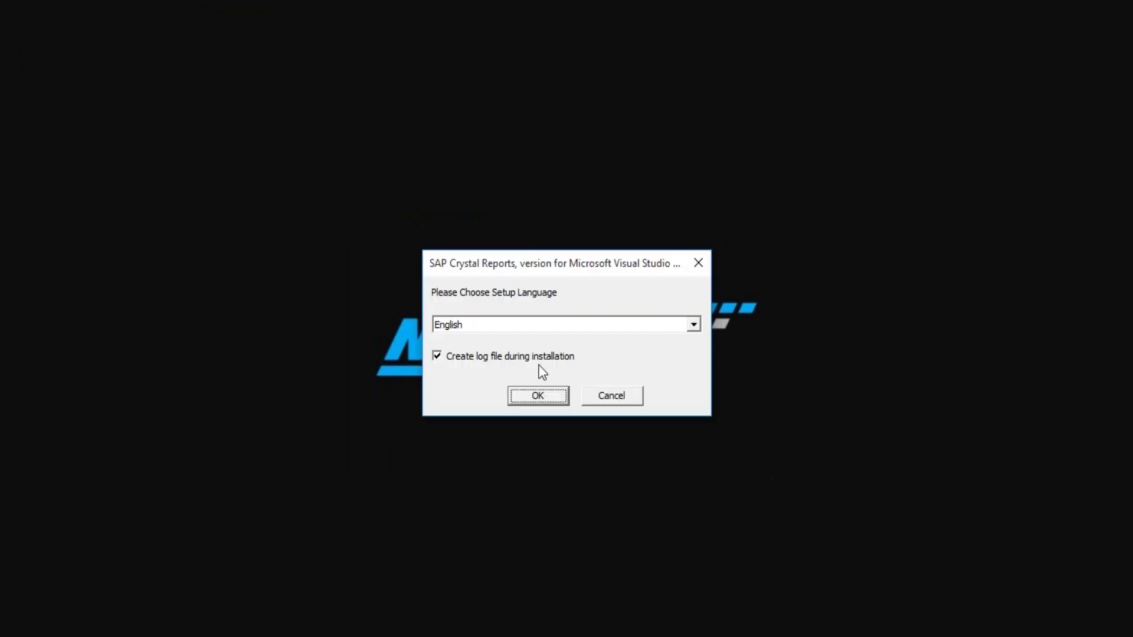
pyautogui.click(562, 327)
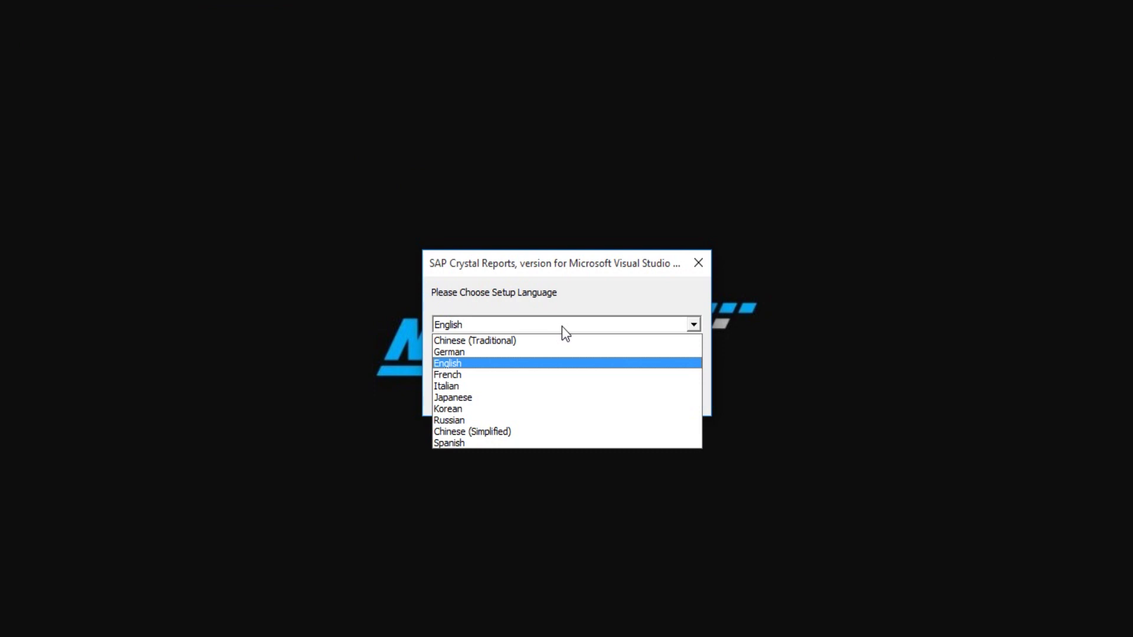
pyautogui.click(562, 327)
pyautogui.click(551, 394)
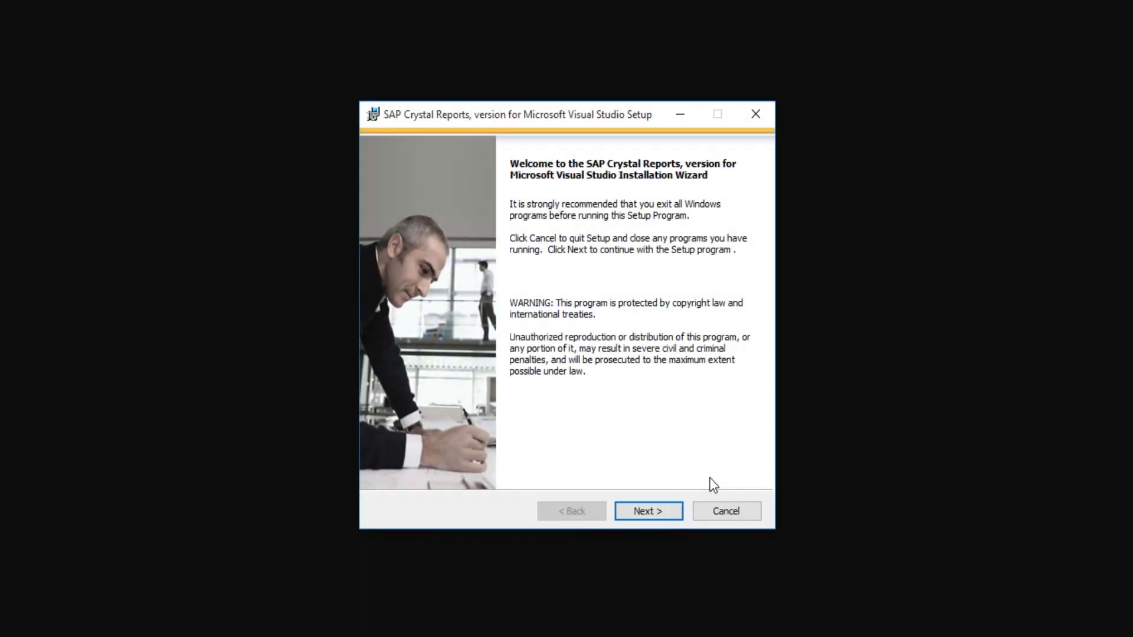
# Step: Accept the license agreement and complete the SAP Crystal Reports installation, including the 64-bit runtime
pyautogui.click(643, 511)
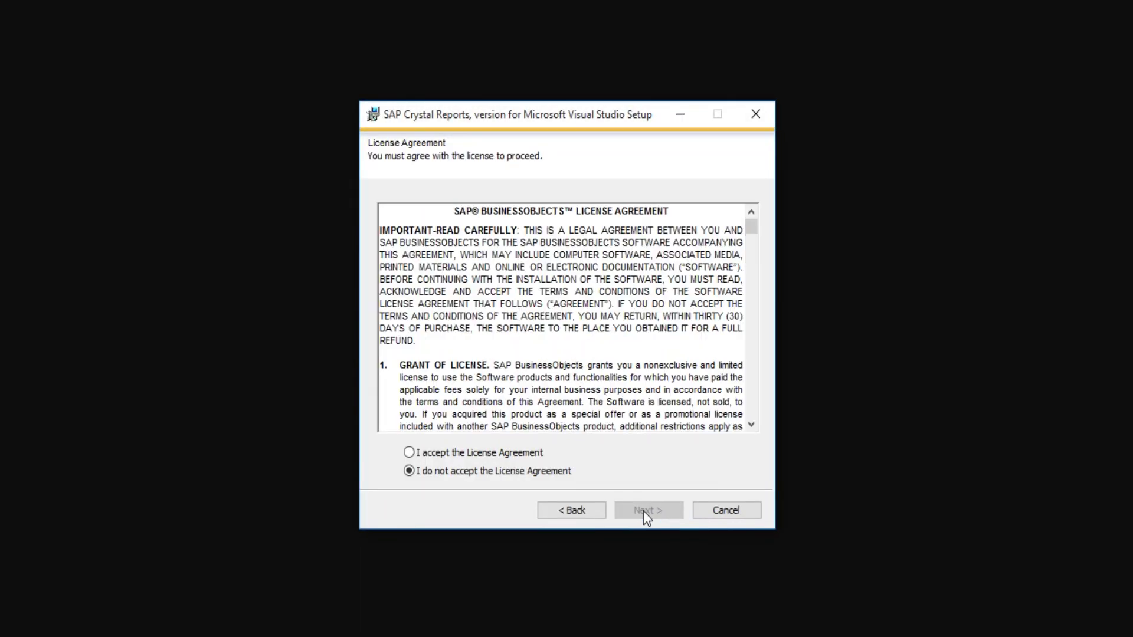
pyautogui.click(492, 450)
pyautogui.click(477, 458)
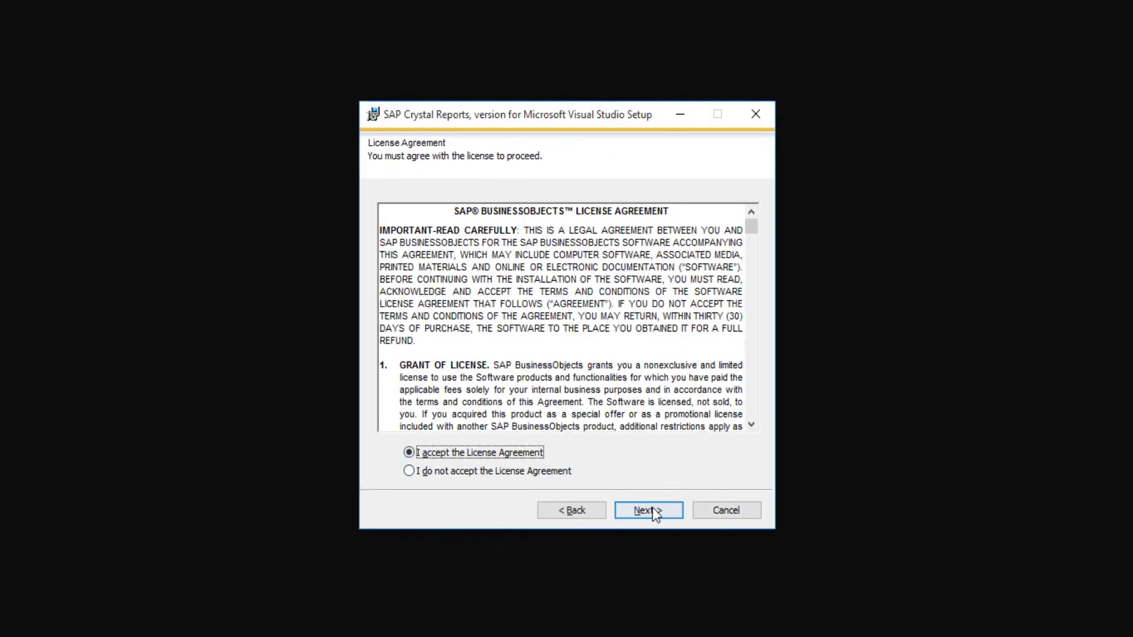
pyautogui.click(1109, 499)
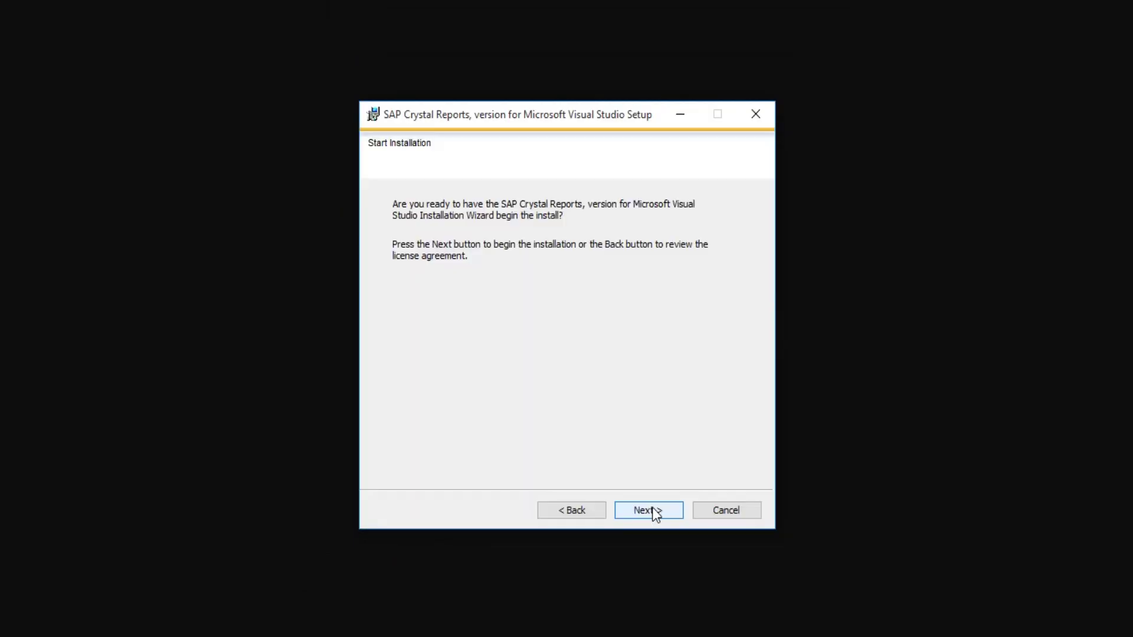
pyautogui.click(655, 514)
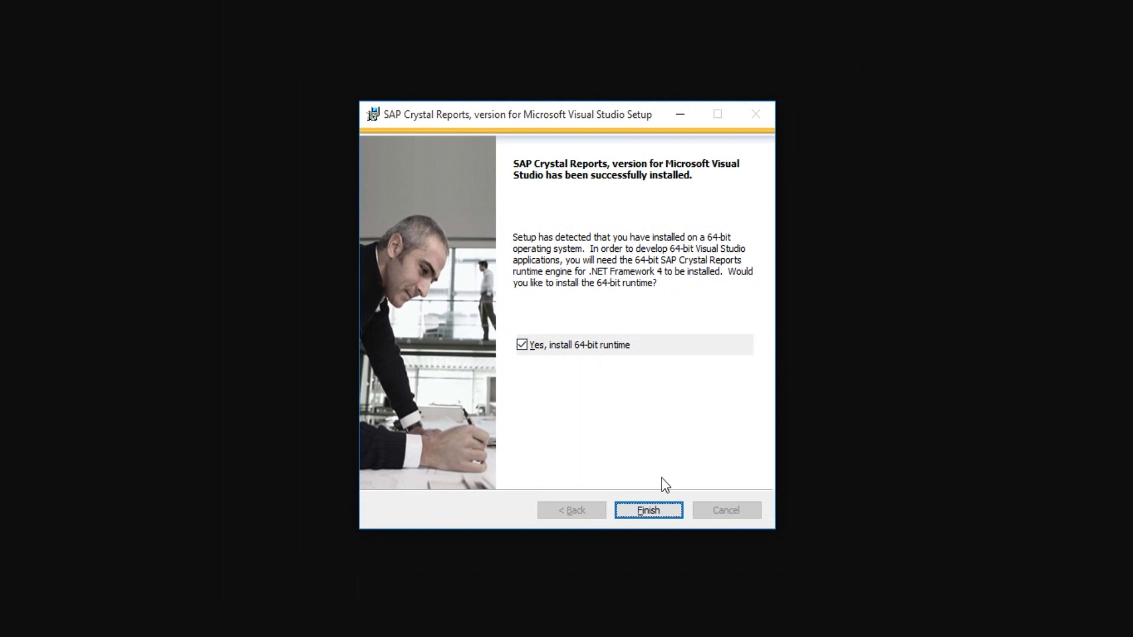
pyautogui.click(654, 507)
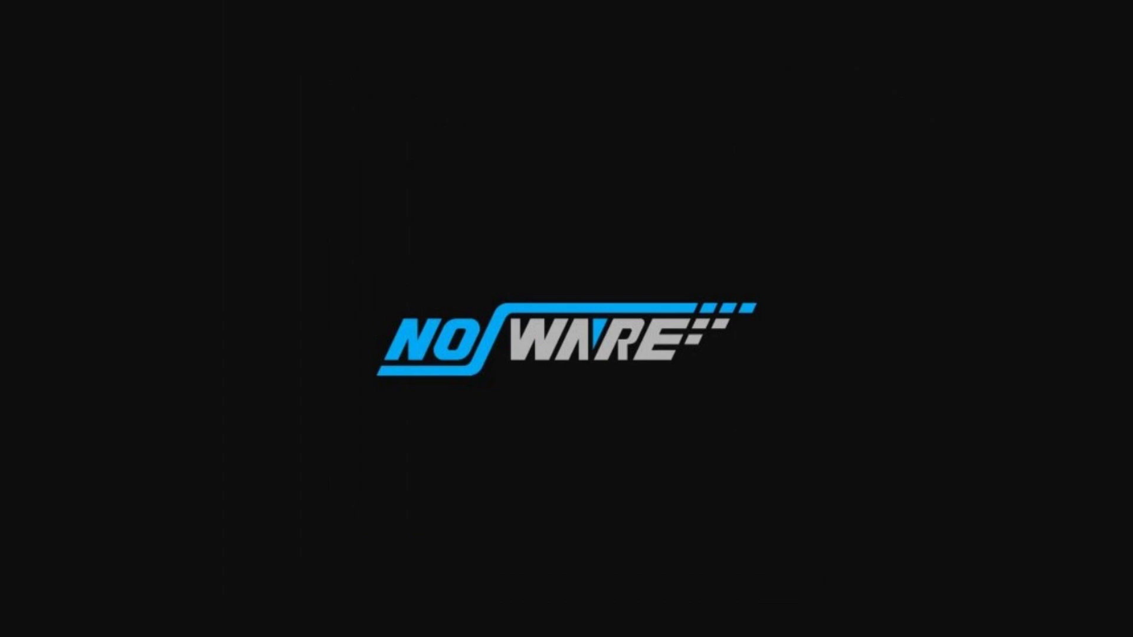
# Step: Switch to Visual Studio and open the recent solution WindowsApp14.sln
pyautogui.click(549, 636)
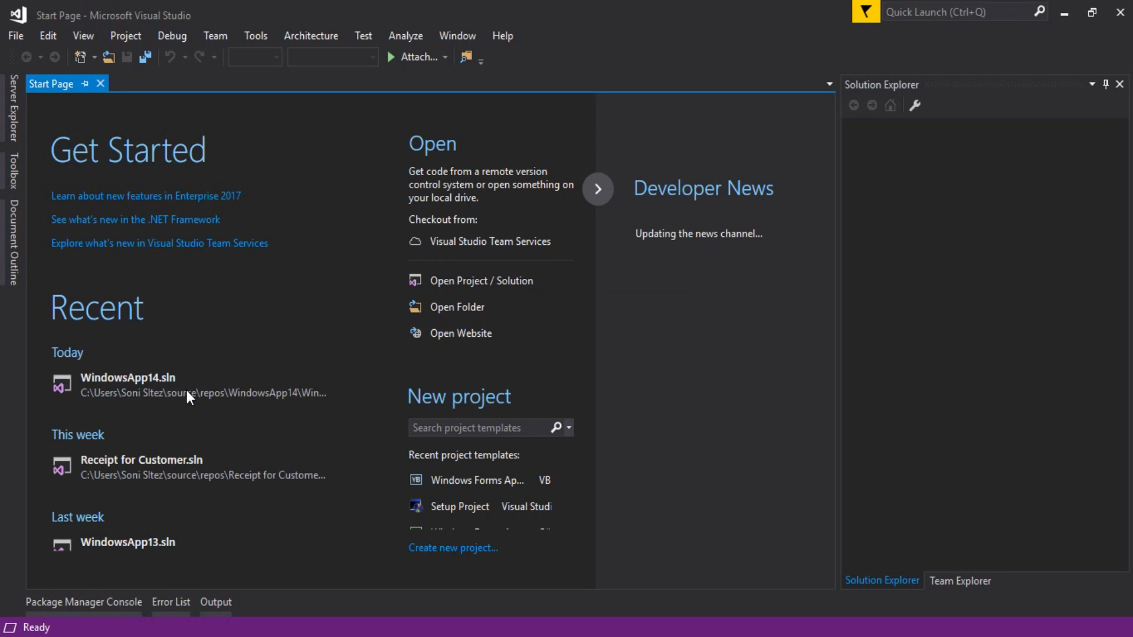
pyautogui.click(188, 398)
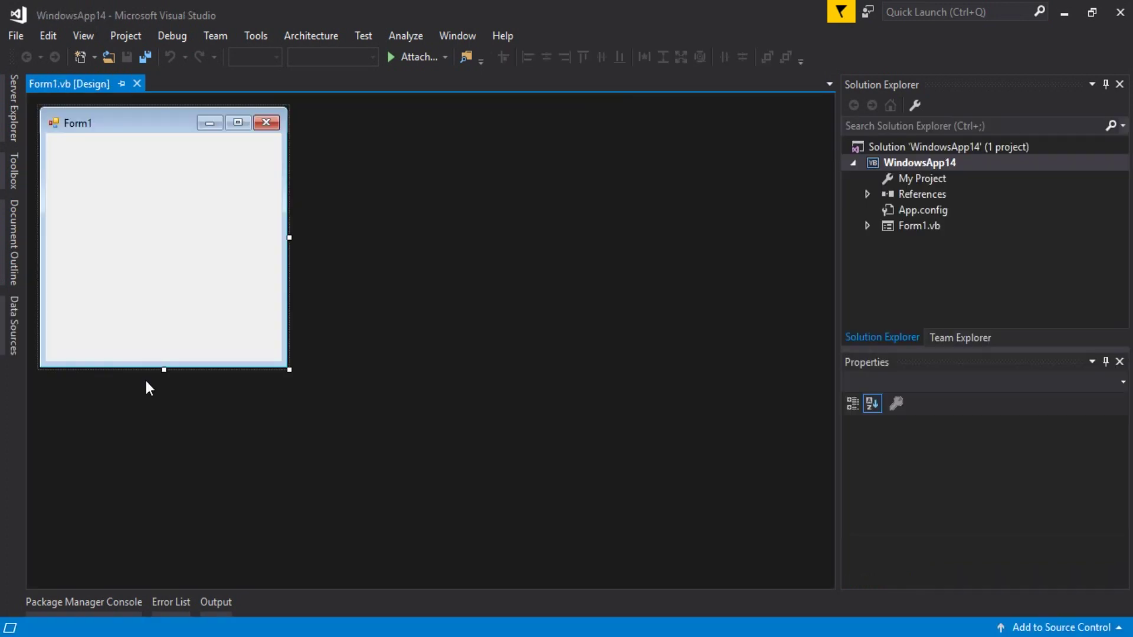
# Step: Find the CrystalReportViewer control by searching "cry", place it on Form1, and save all files
pyautogui.click(10, 170)
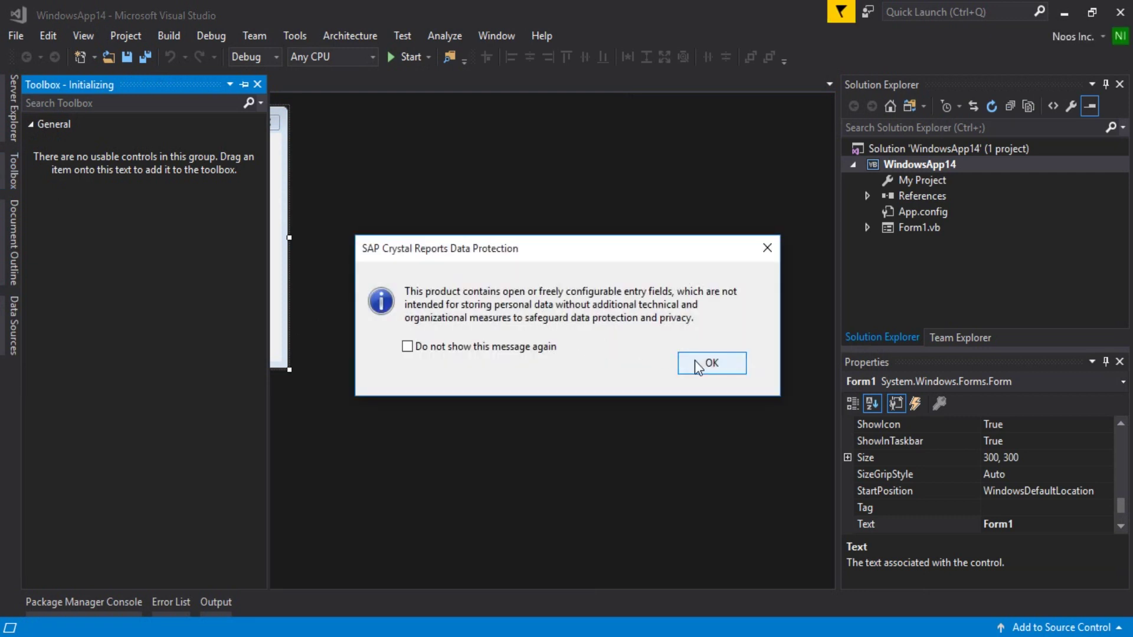
pyautogui.click(727, 370)
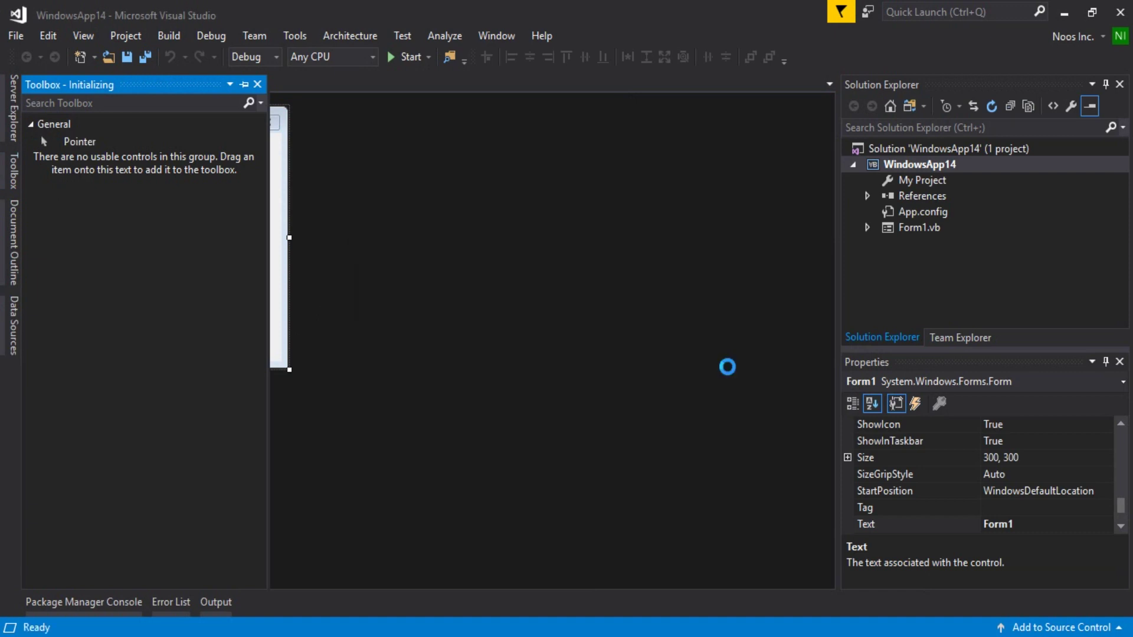
pyautogui.click(101, 104)
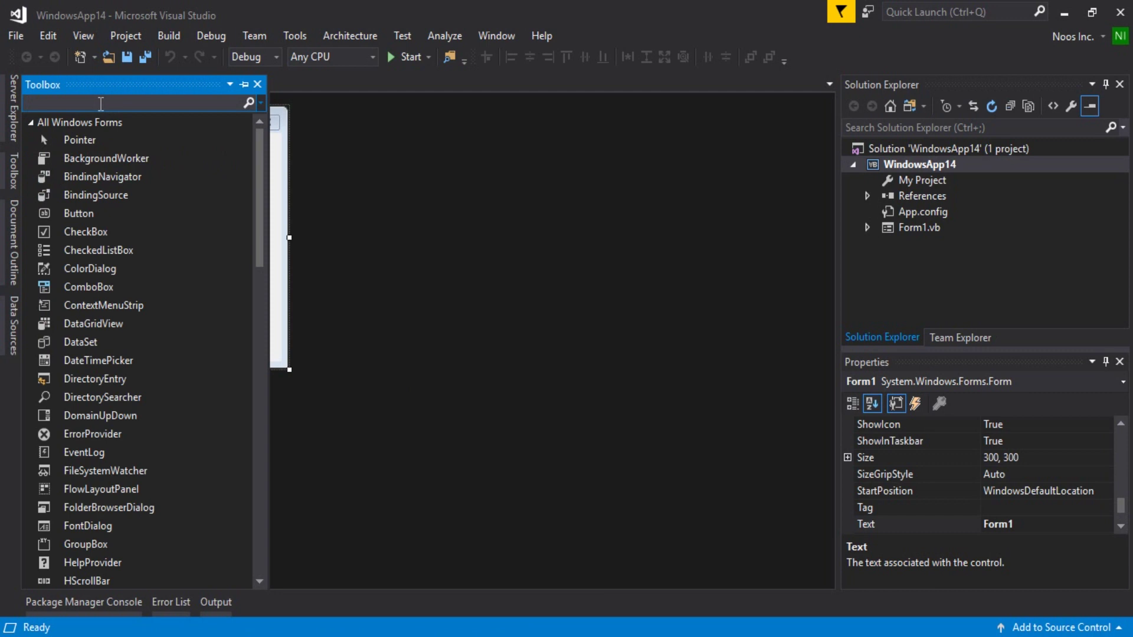
pyautogui.write('cry')
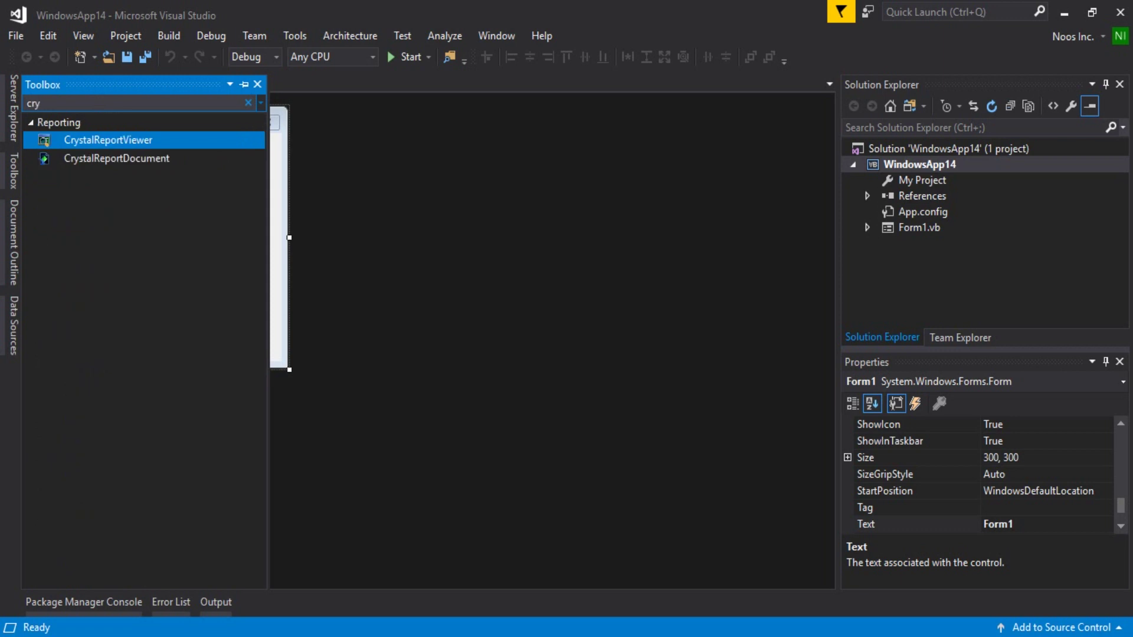
pyautogui.click(127, 144)
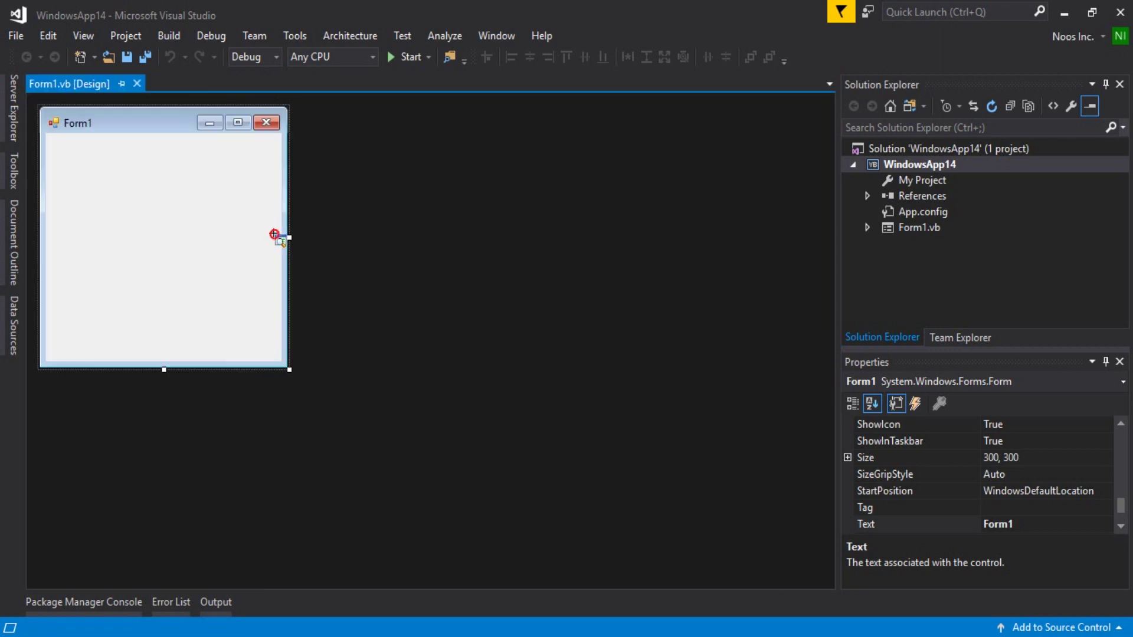
pyautogui.click(217, 247)
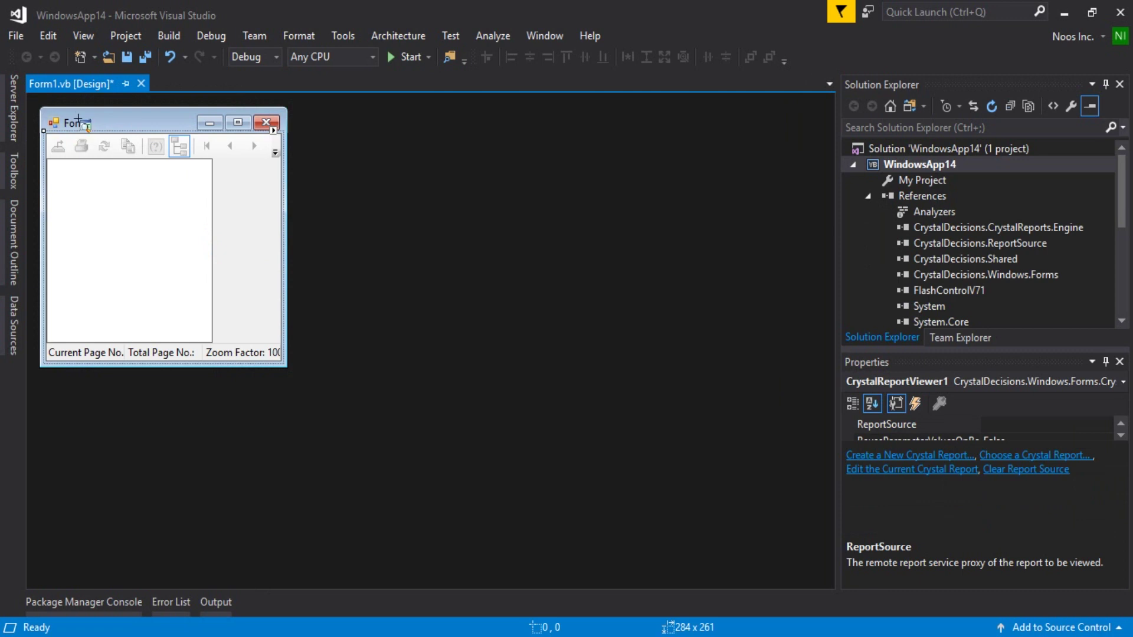
pyautogui.click(144, 57)
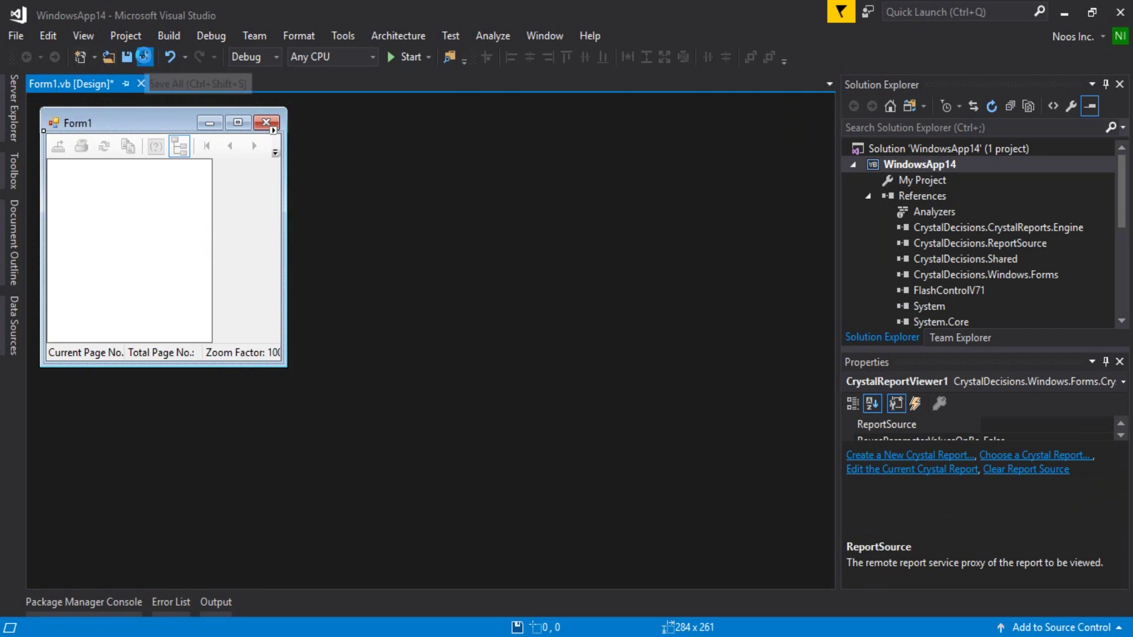
# Step: Delete the extra CrystalReportViewer placed on Form1 and enlarge the form to 826 x 563
pyautogui.click(150, 120)
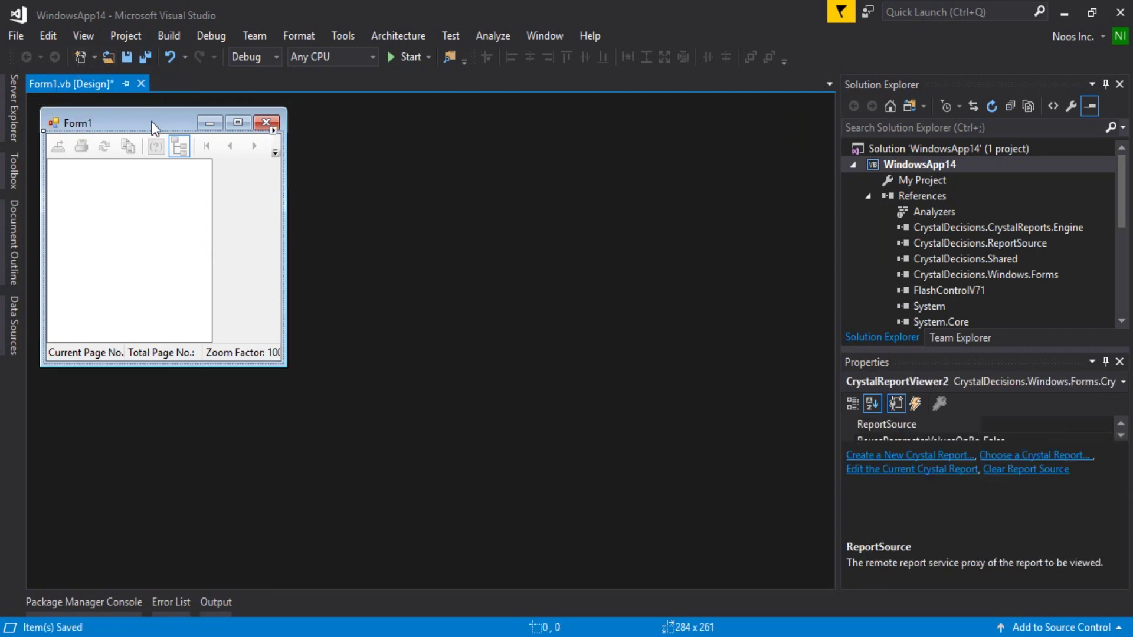
pyautogui.press('Delete')
pyautogui.moveTo(286, 363); pyautogui.dragTo(726, 597)
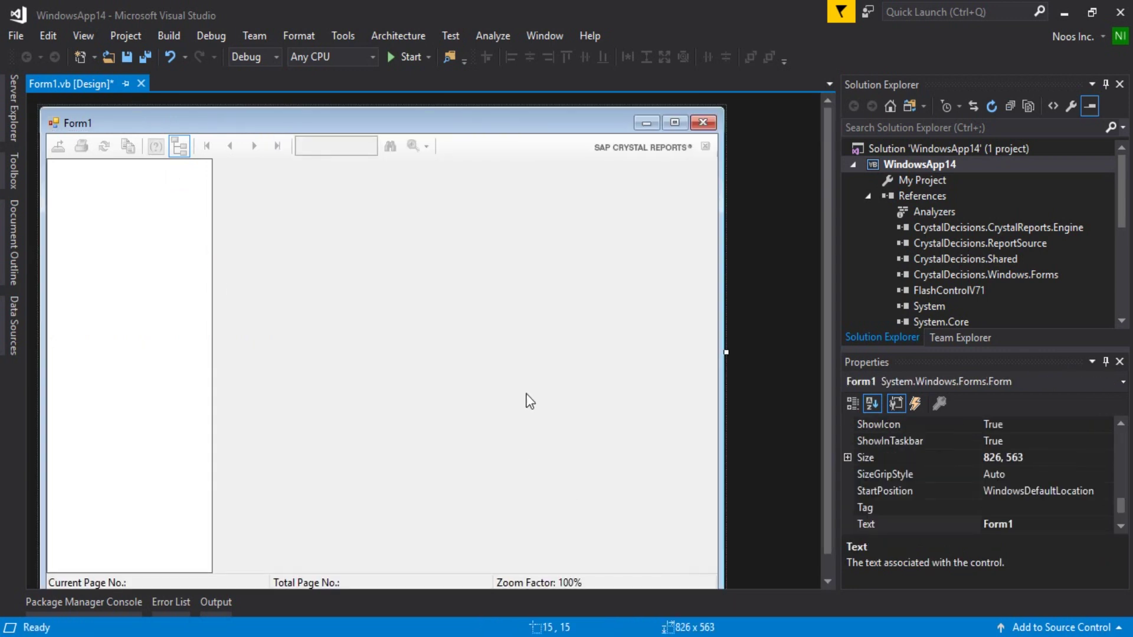
# Step: Open the toolbox to show the available Reporting controls
pyautogui.click(6, 171)
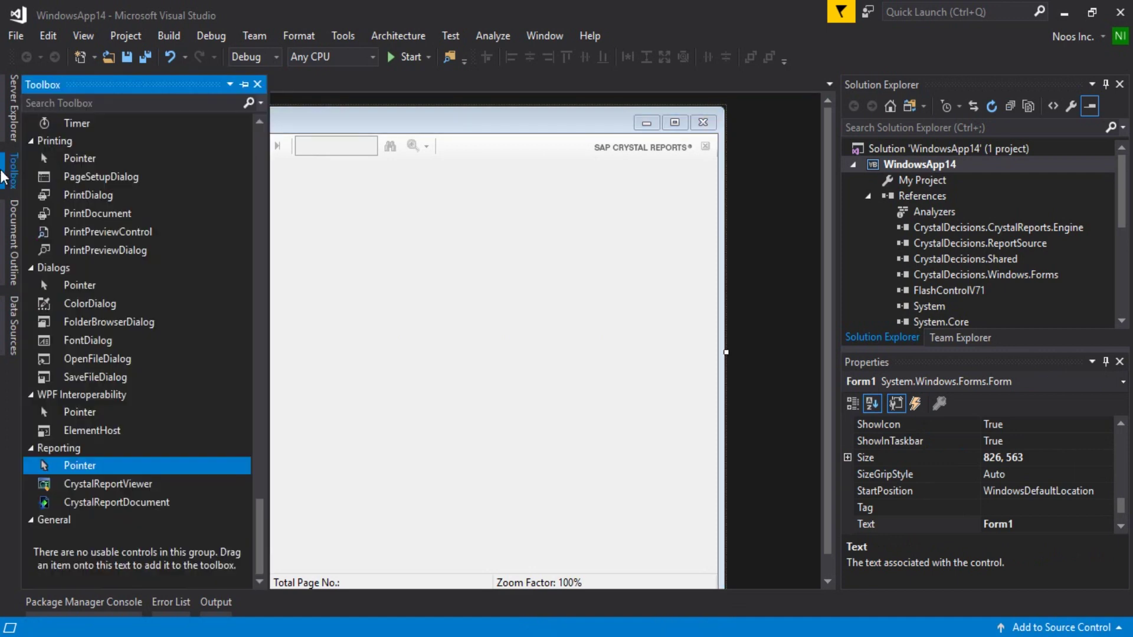